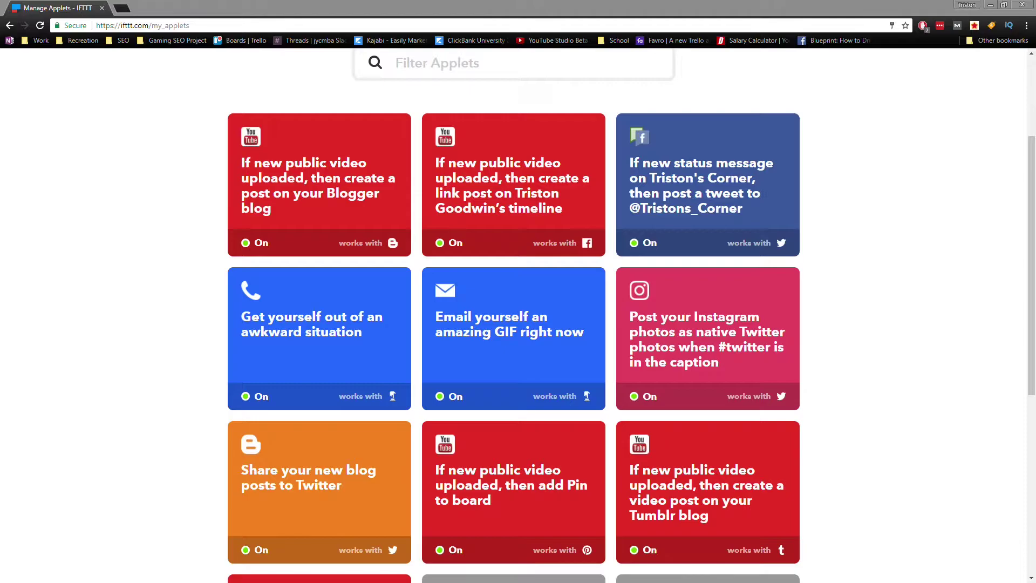
- Scroll down and back up through the My Applets list
scroll(810, 243, "down", 5)
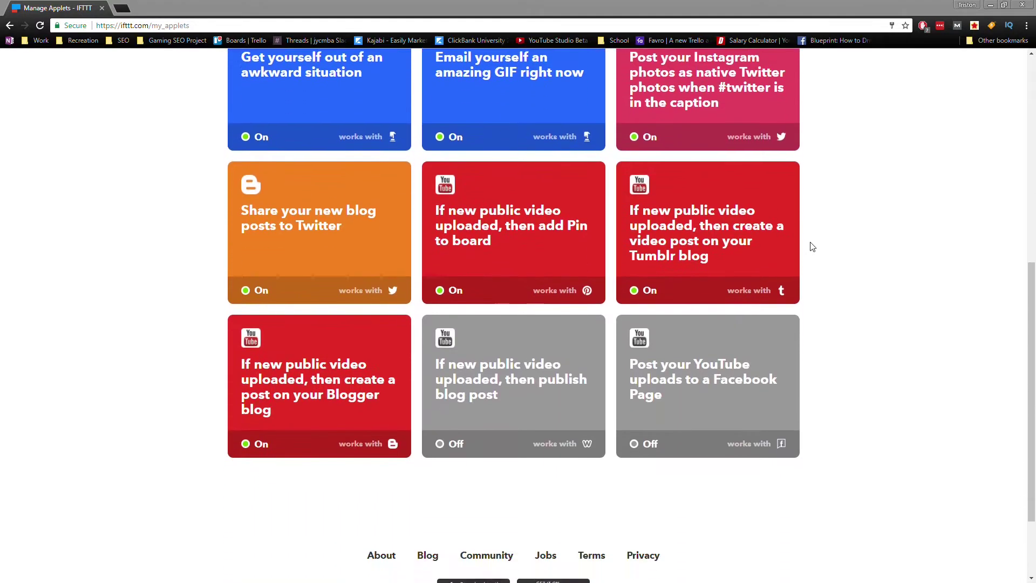
scroll(859, 250, "up", 3)
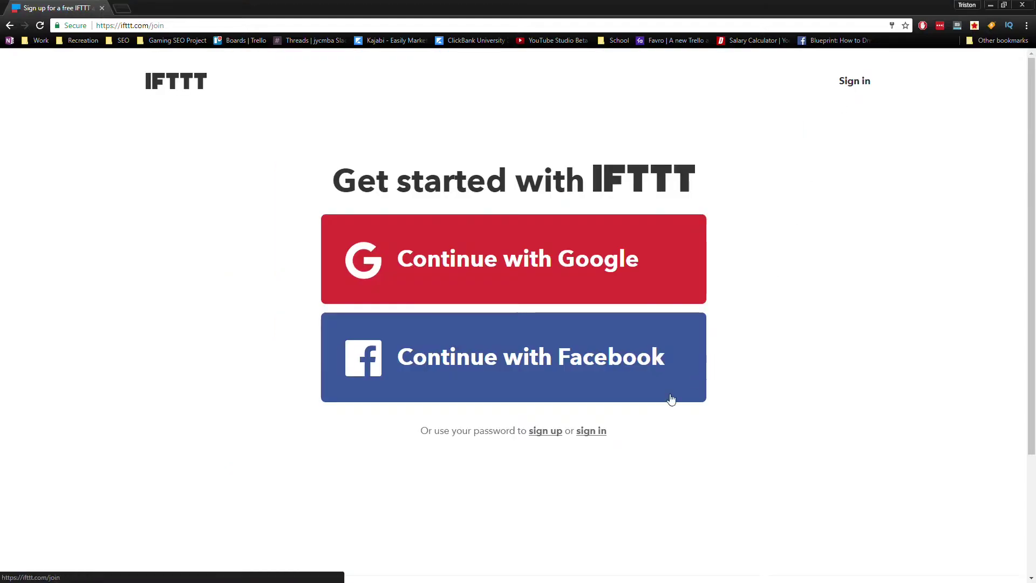
- Sign in to IFTTT with the account e-mail address and password
left_click(546, 431)
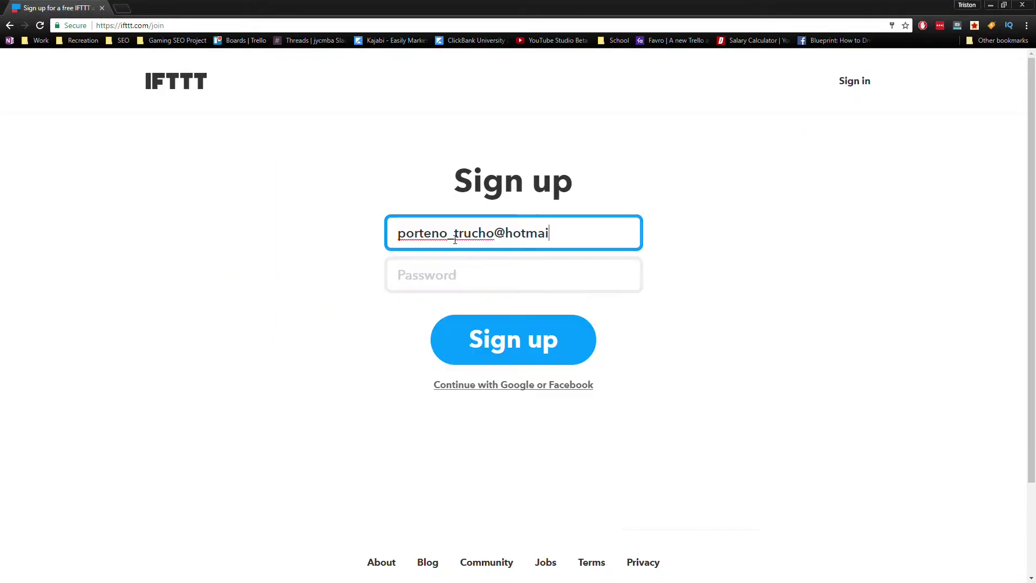
type(".com")
key("Tab")
type("••••••")
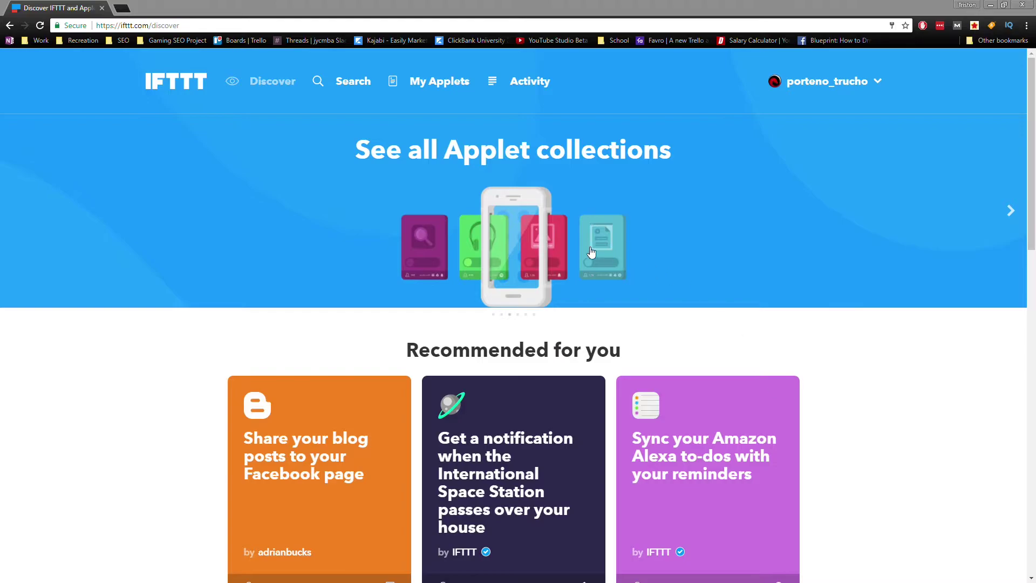
- Start a new applet from My Applets and pick YouTube, found by searching 'youtube', as its trigger service
left_click(438, 85)
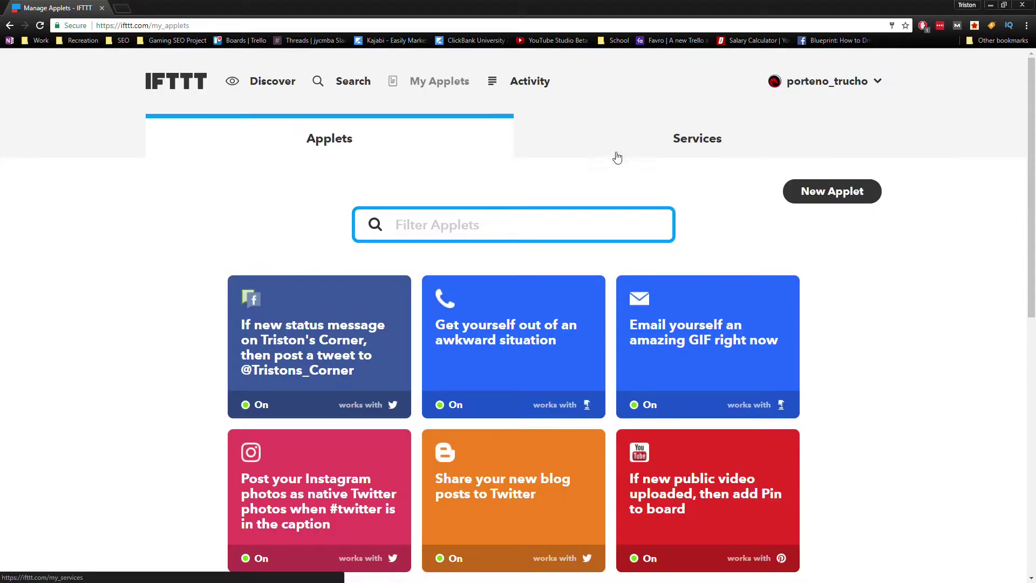
left_click(803, 199)
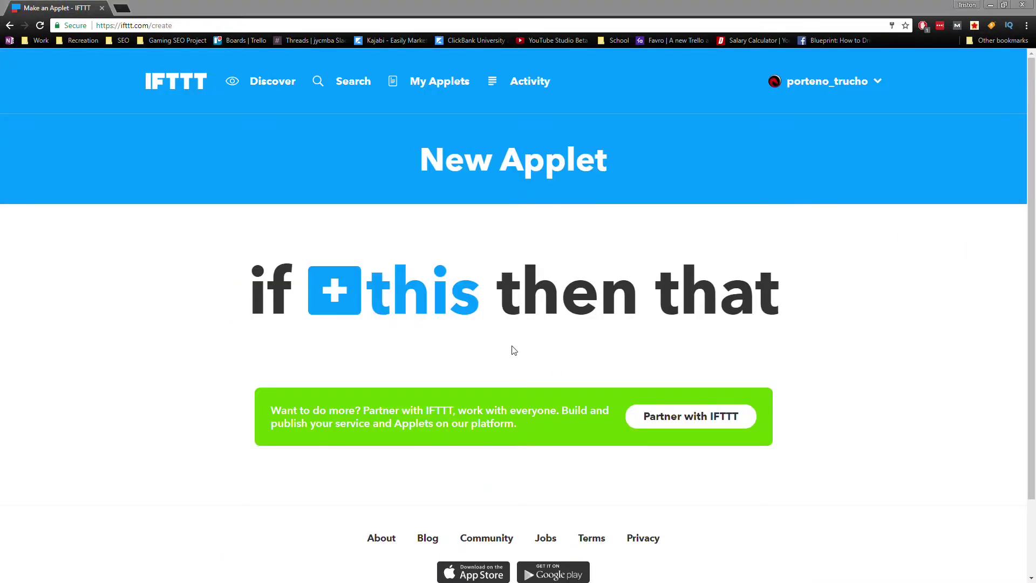
left_click(349, 292)
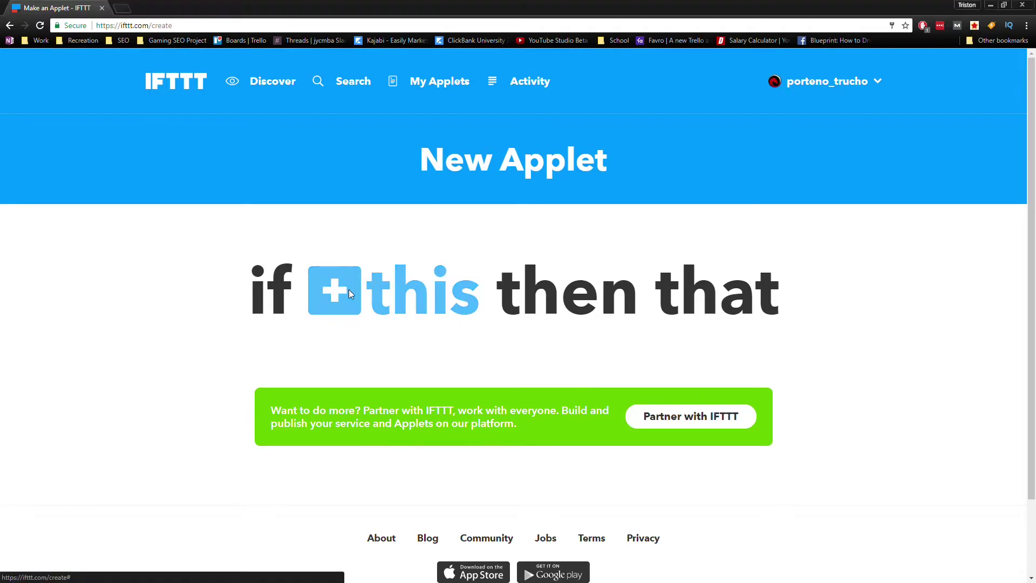
type("youtube")
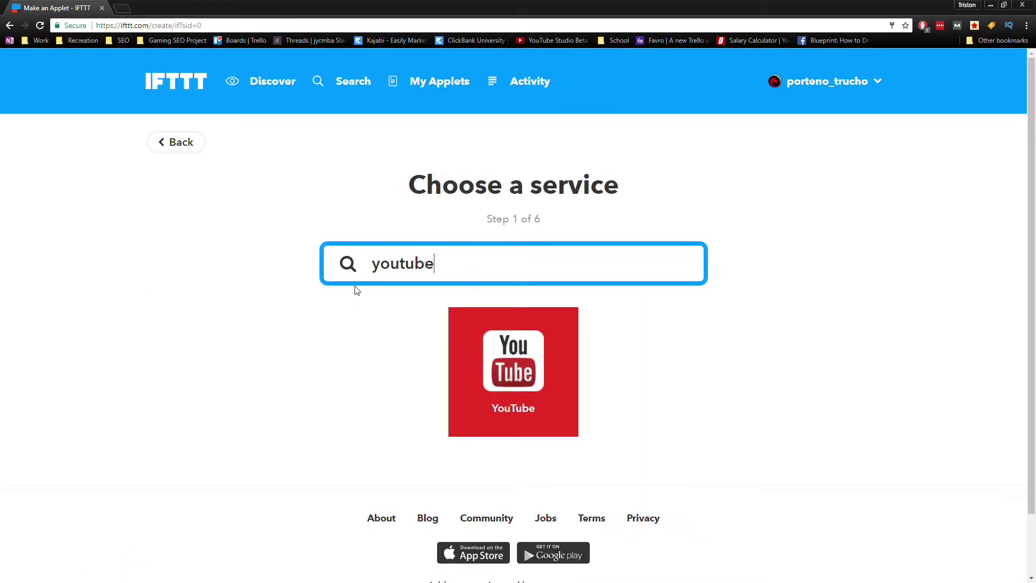
left_click(514, 357)
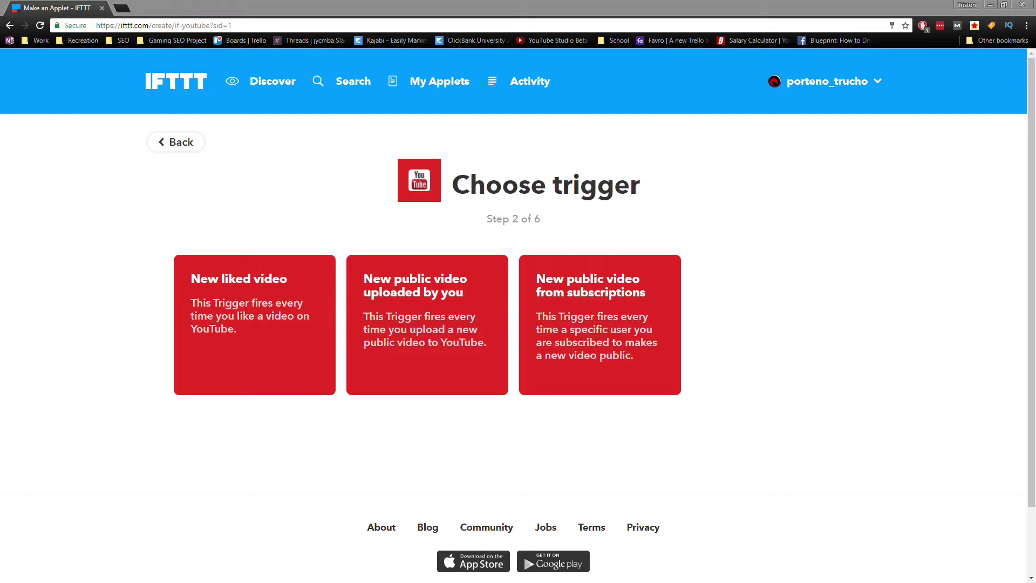
- Use 'New public video uploaded by you' as the trigger and pick Facebook, searched as 'face', for the action
left_click(443, 342)
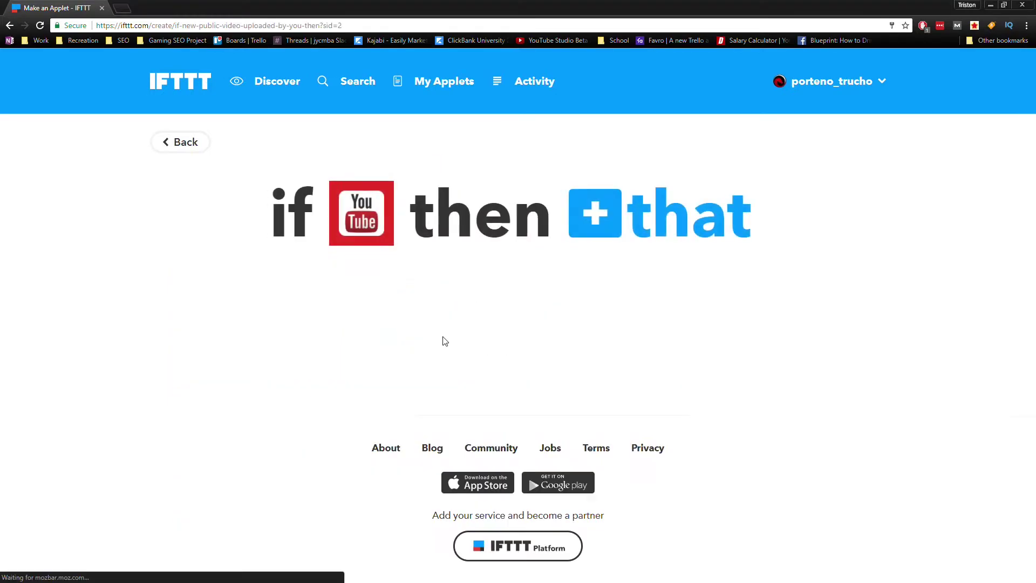
left_click(617, 221)
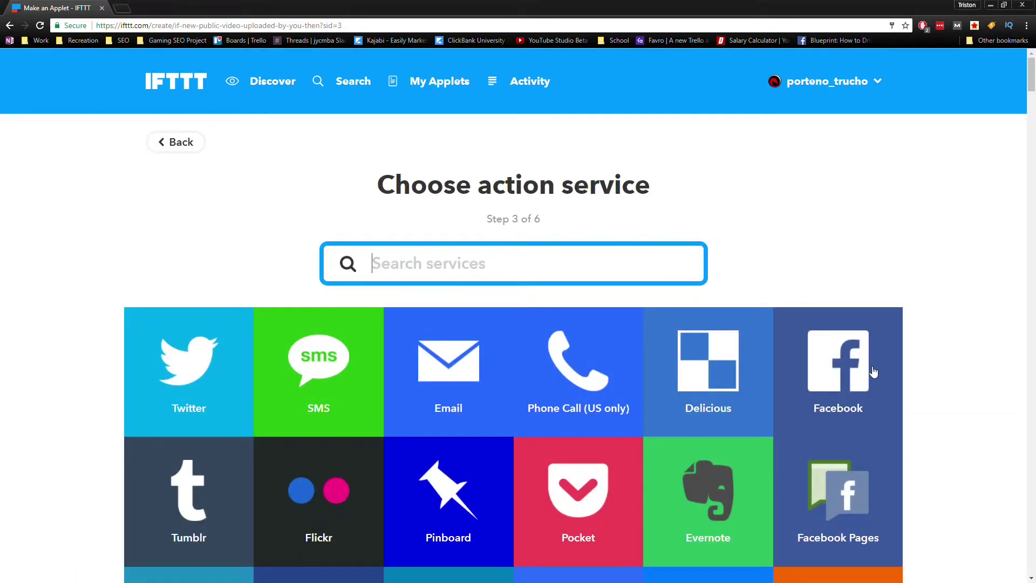
type("face")
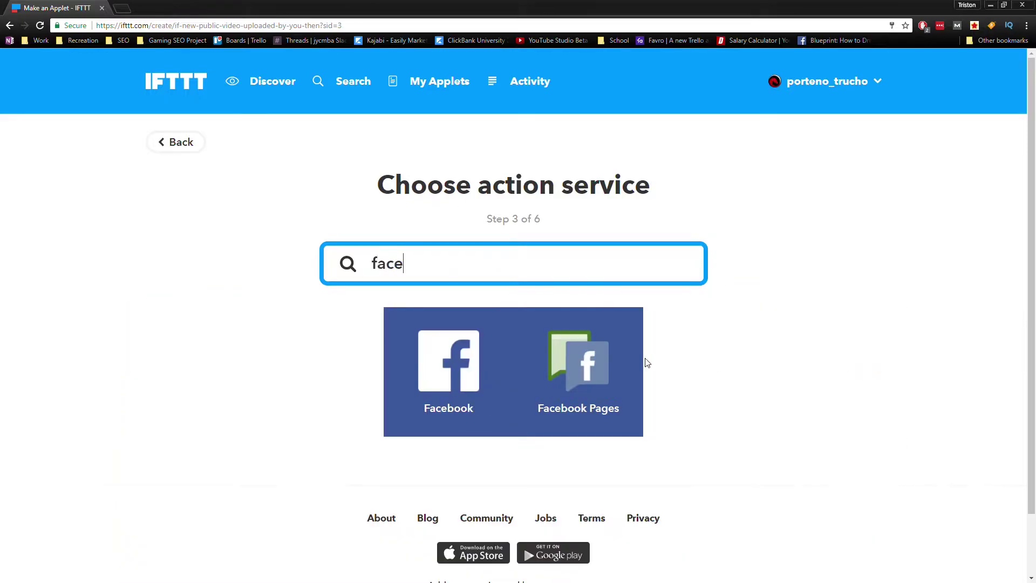
left_click(466, 365)
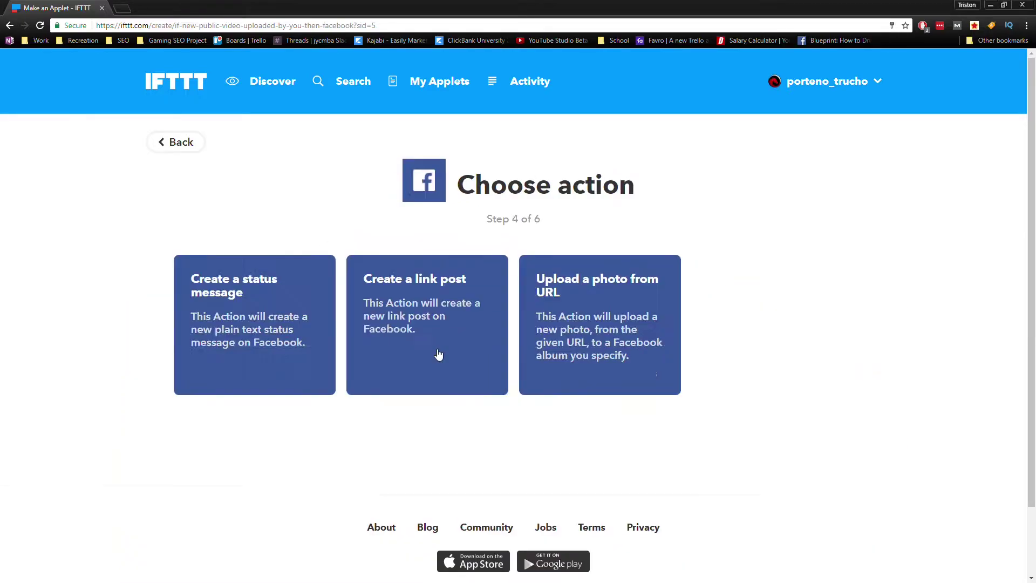
- Make the action a Facebook link post with the video Title and Description in the message, then finish the applet
left_click(438, 354)
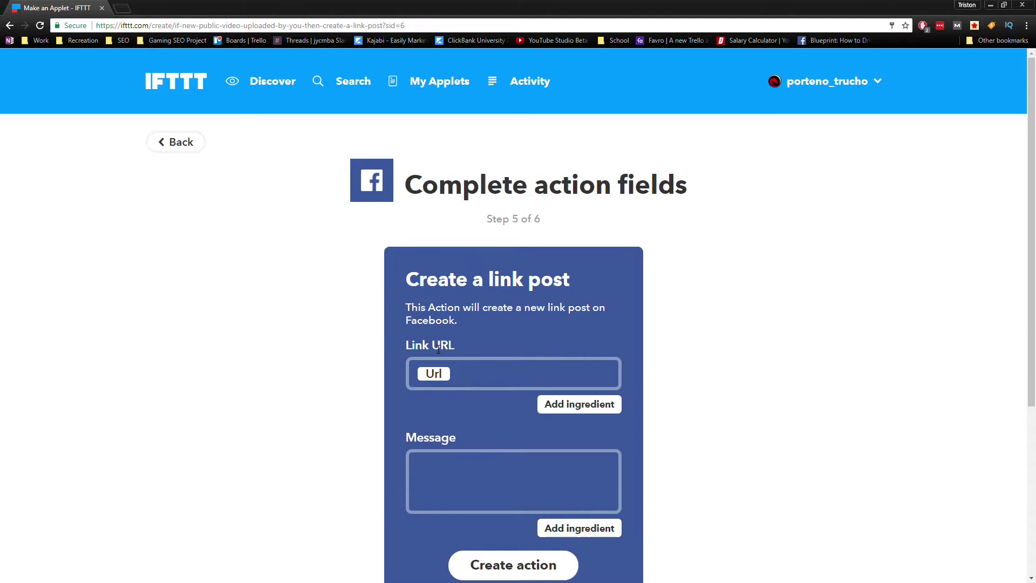
scroll(635, 468, "down", 1)
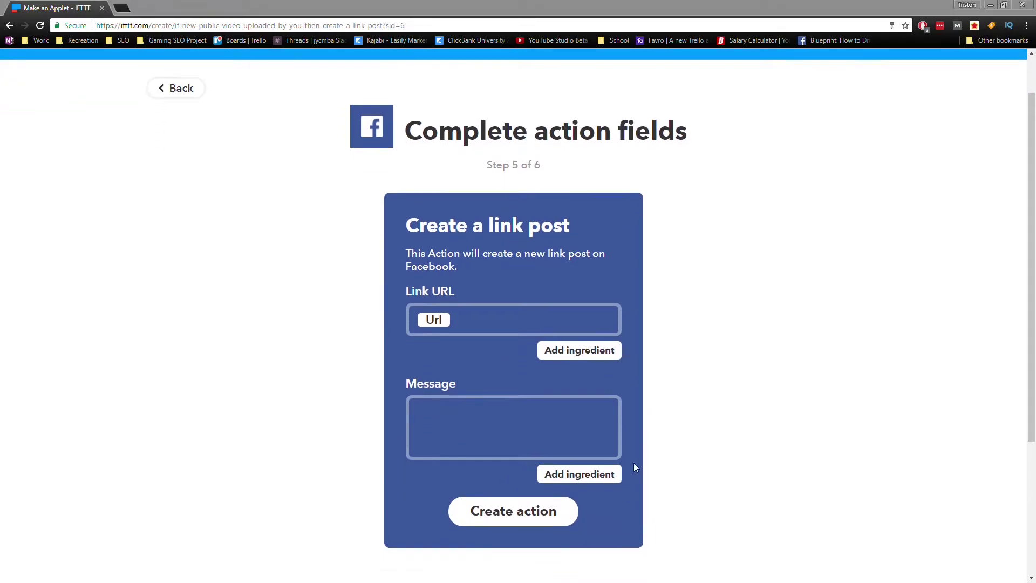
left_click(595, 474)
scroll(595, 473, "down", 4)
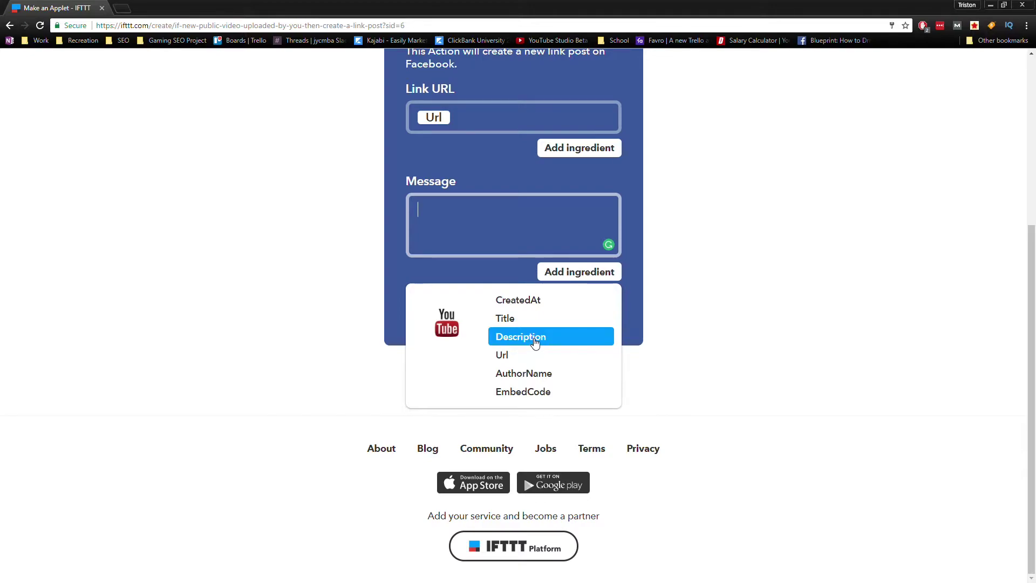
left_click(542, 319)
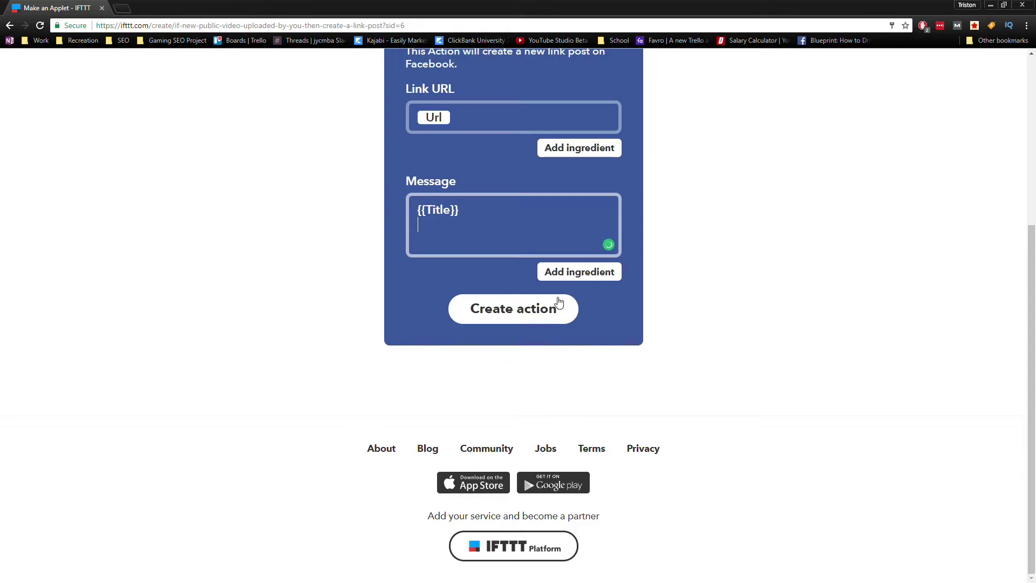
left_click(578, 272)
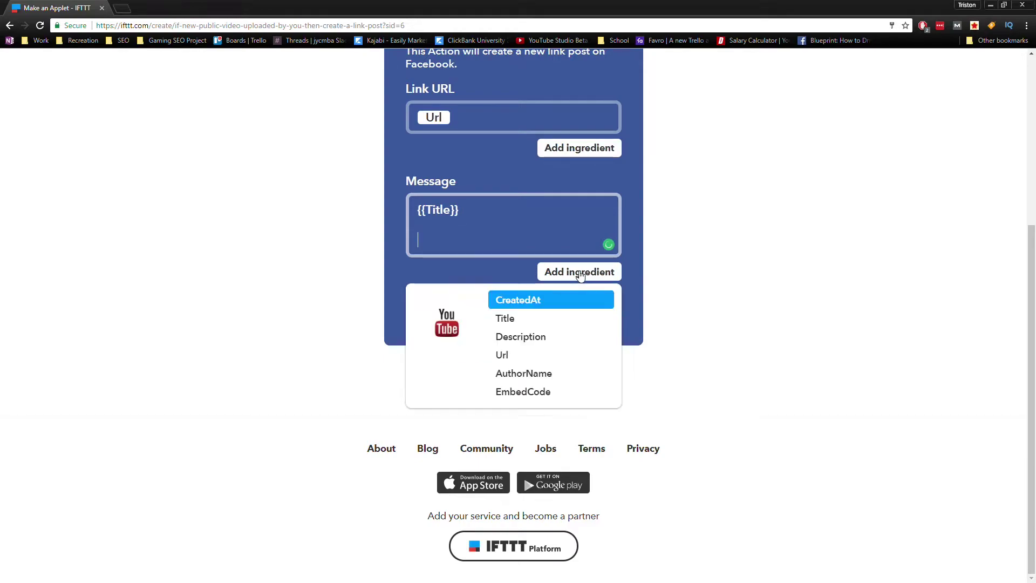
left_click(550, 338)
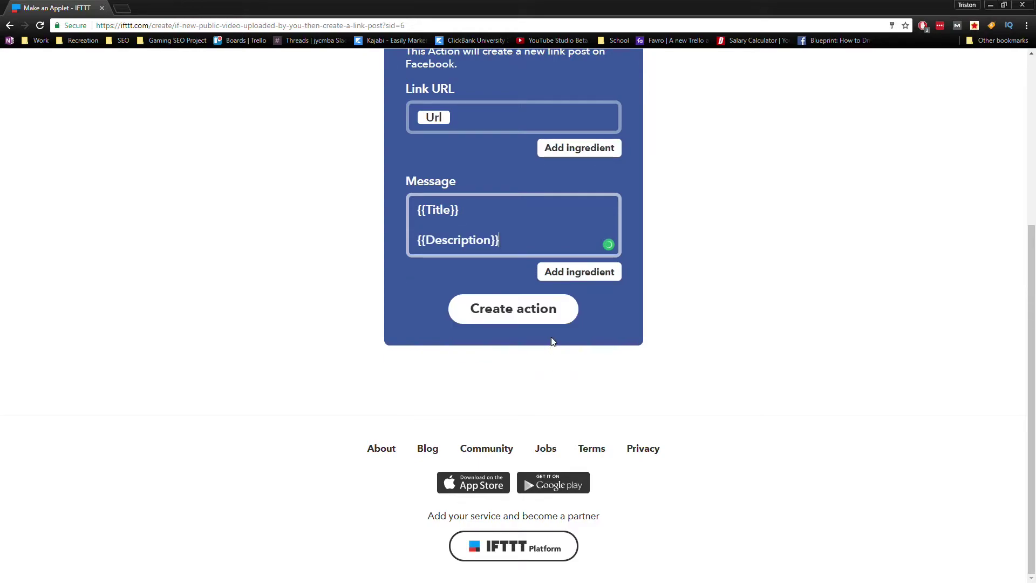
left_click(527, 322)
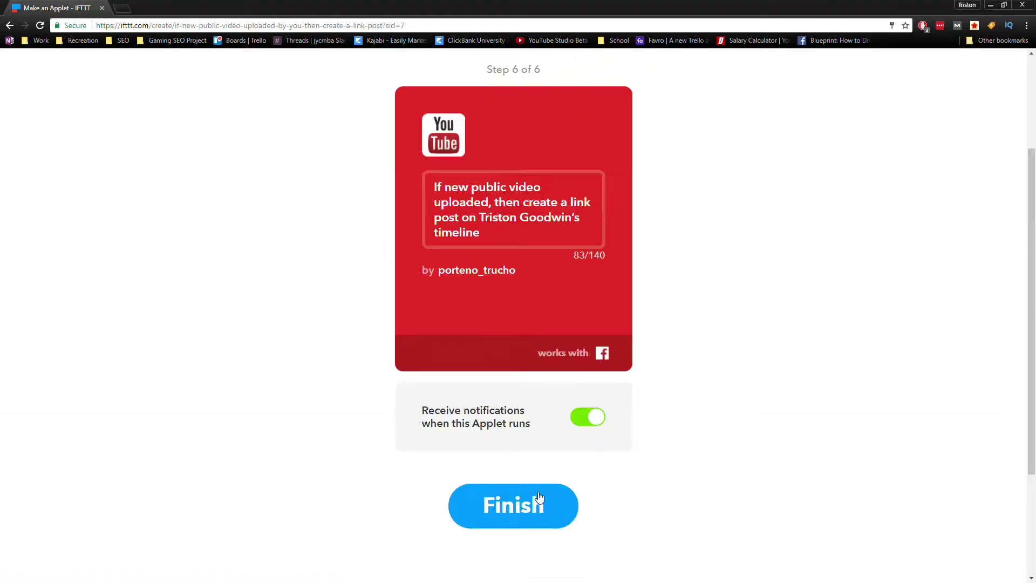
left_click(534, 503)
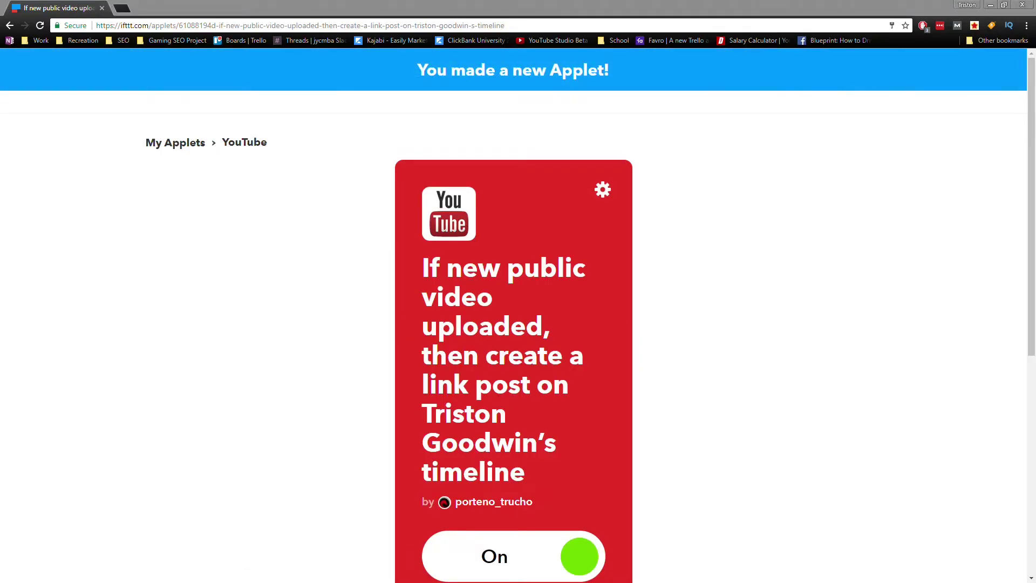
- Go back to My Applets to see the new Facebook applet and start a second applet
scroll(634, 224, "down", 4)
key("alt+Left")
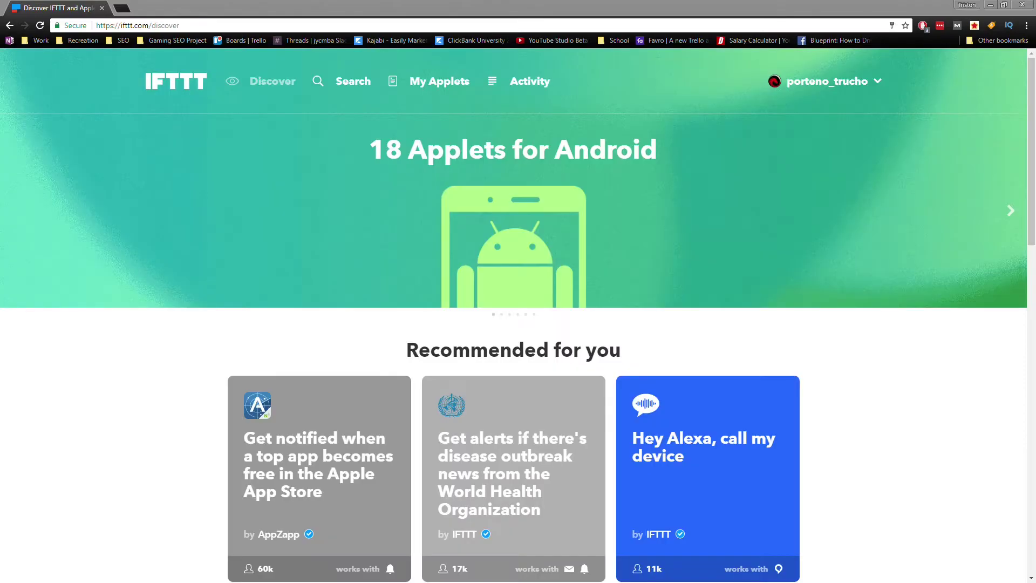
left_click(436, 88)
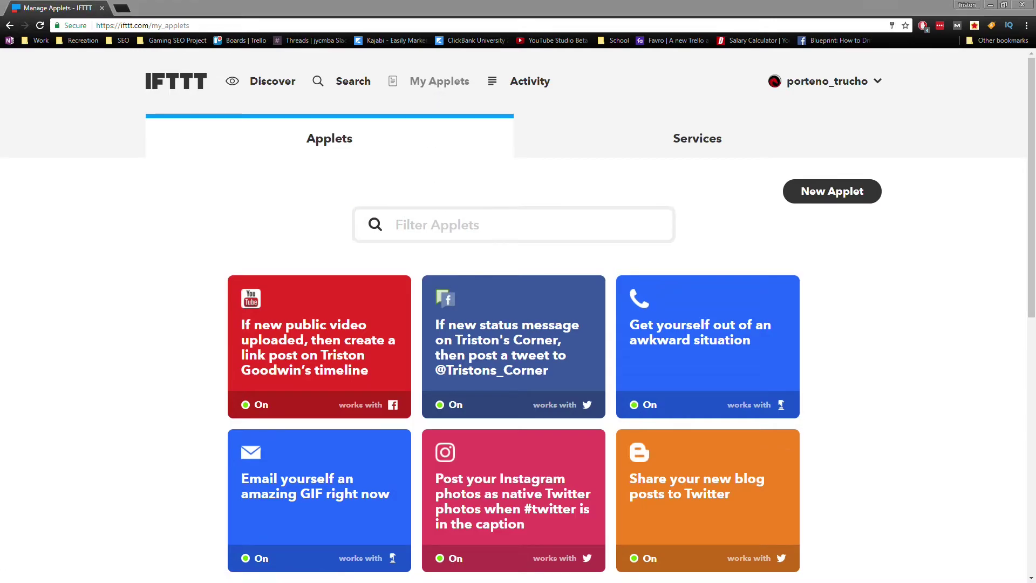
left_click(833, 197)
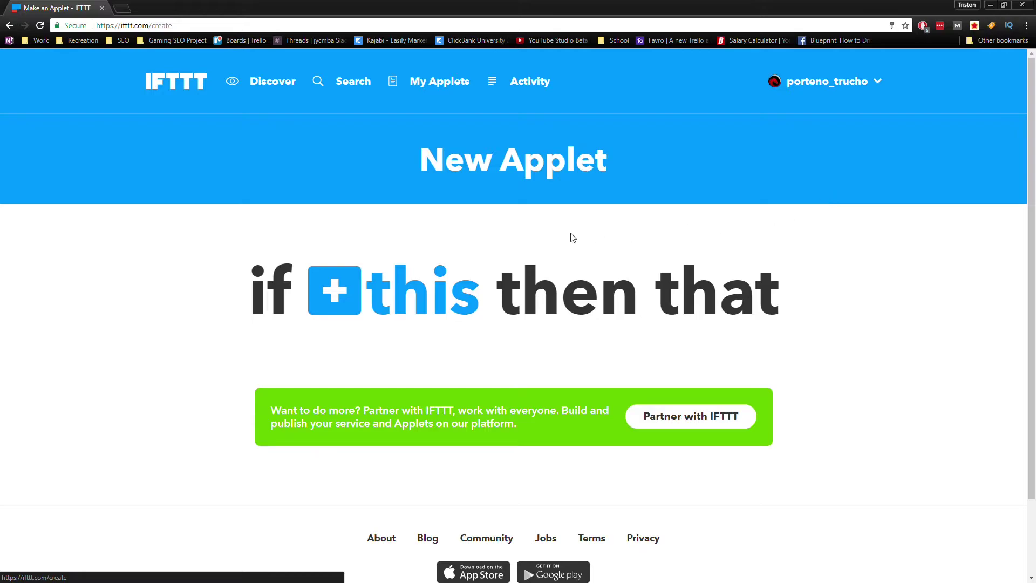
- Set the second applet's trigger to YouTube 'New public video uploaded by you' and search 'blog' for the action
left_click(440, 292)
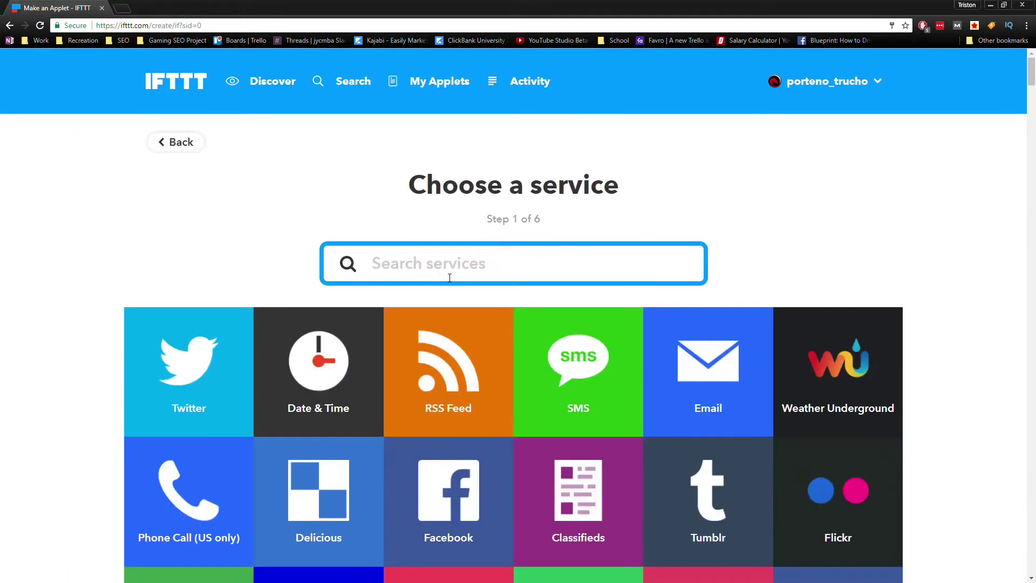
type("youb")
key("BackSpace")
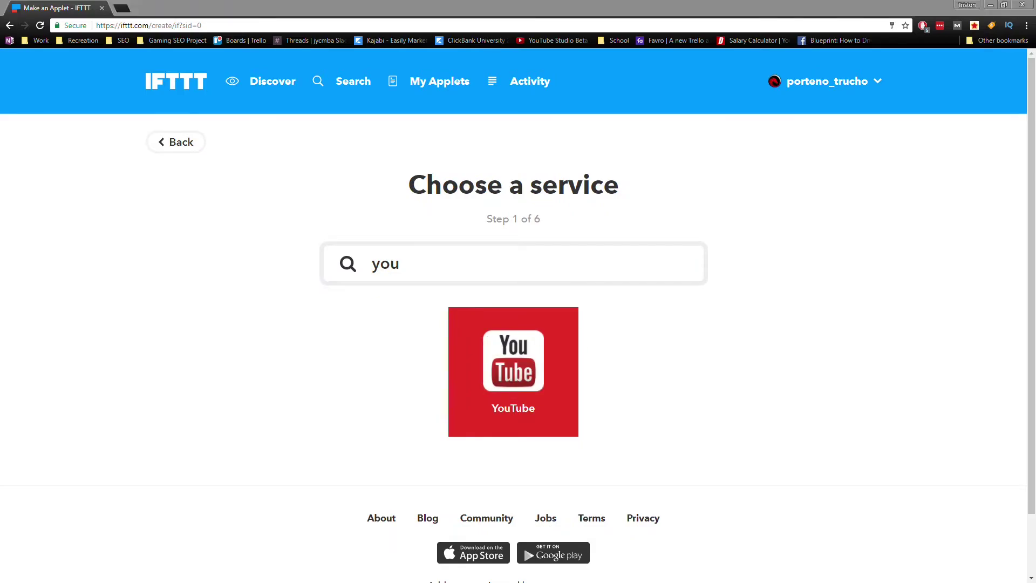
left_click(514, 372)
left_click(443, 294)
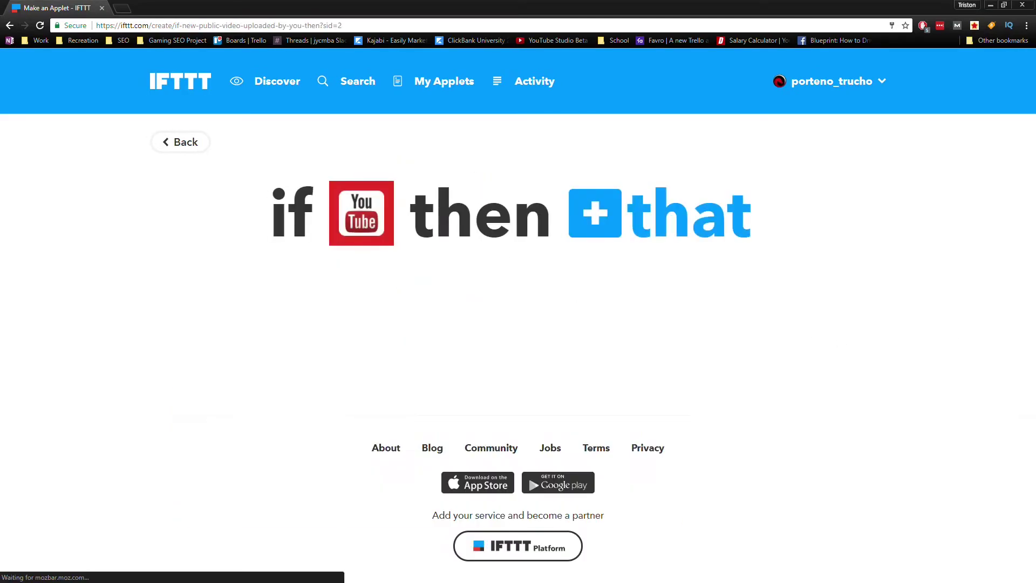
left_click(657, 215)
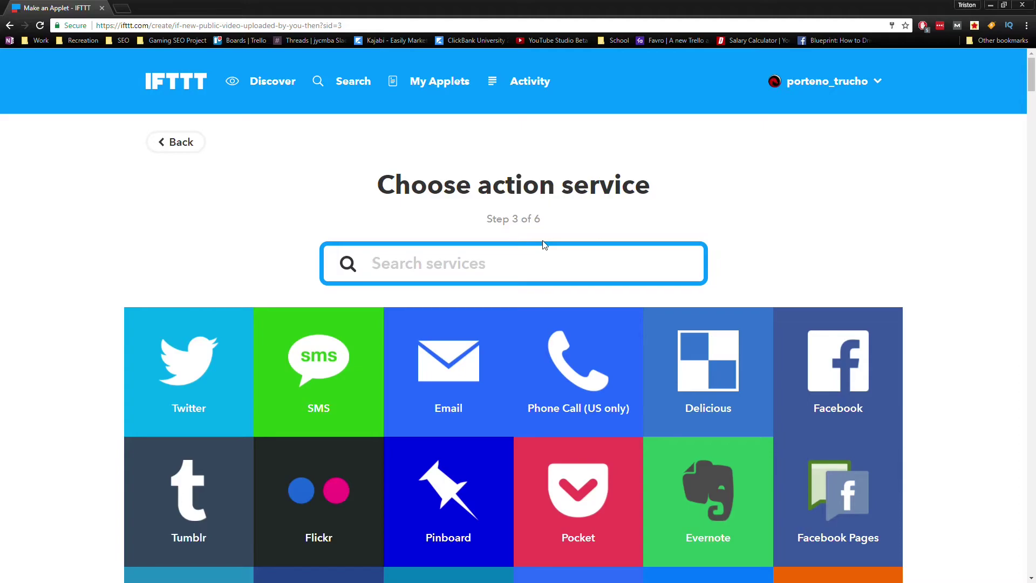
type("blog")
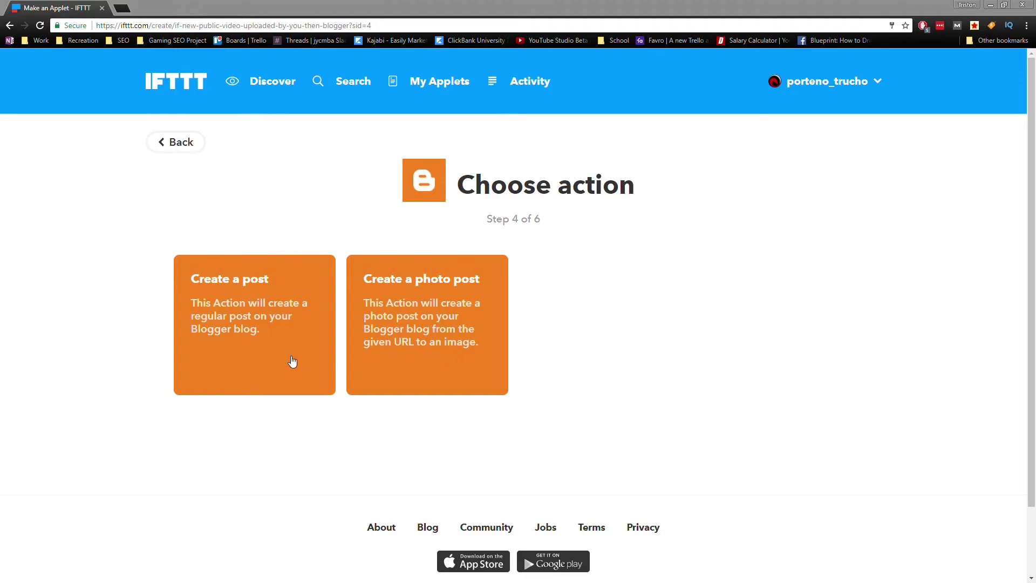
- Choose Blogger's Create a post action and prefix the post title with 'New video about:'
left_click(294, 363)
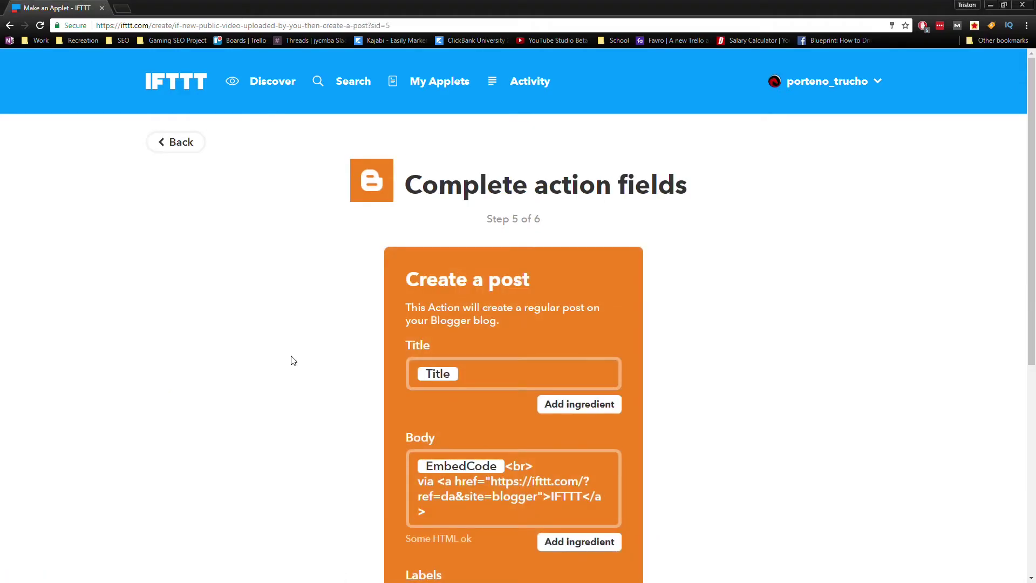
scroll(294, 361, "down", 3)
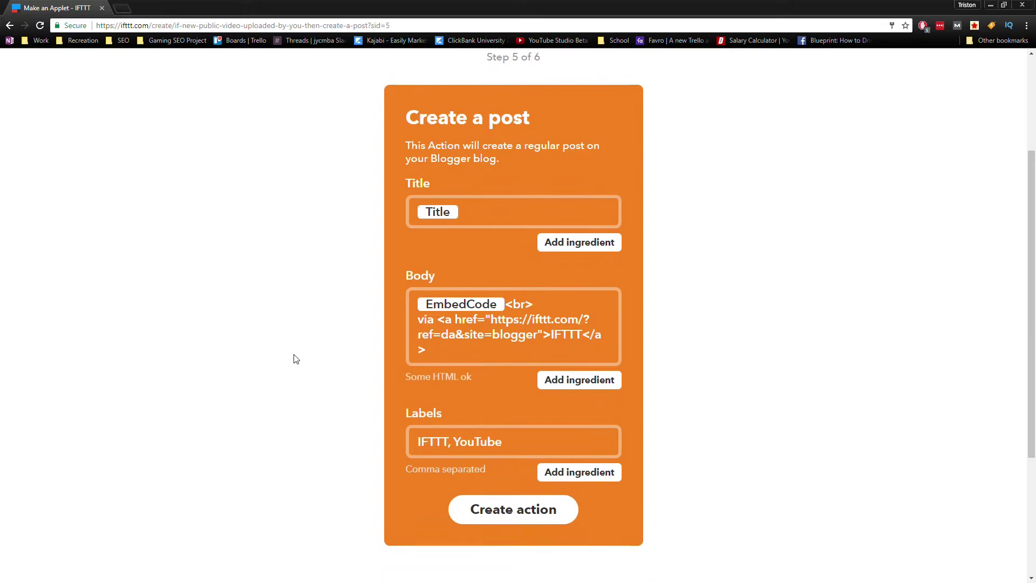
left_click(417, 216)
type("New vid")
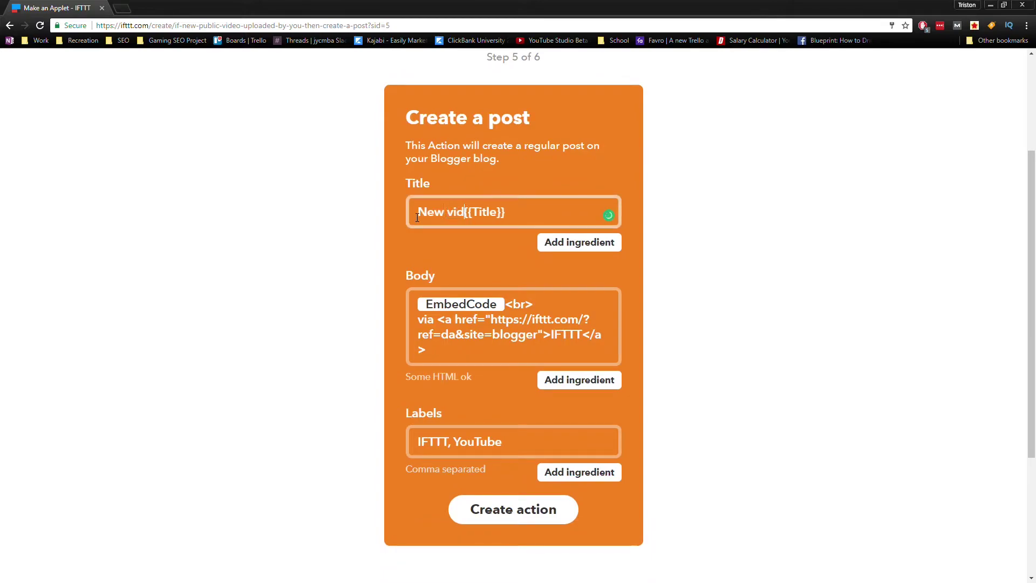
type("eo about:")
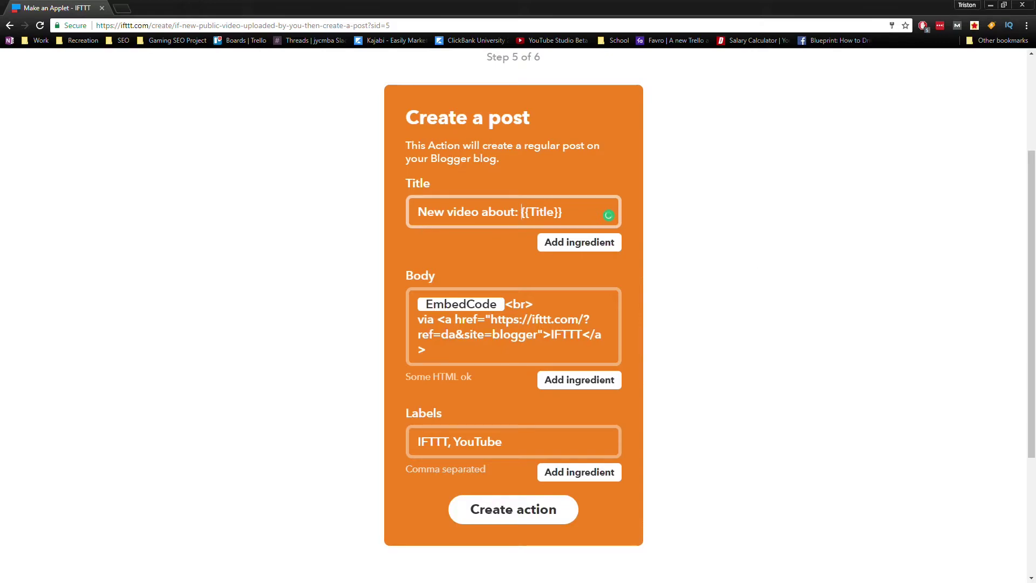
key("alt+Tab")
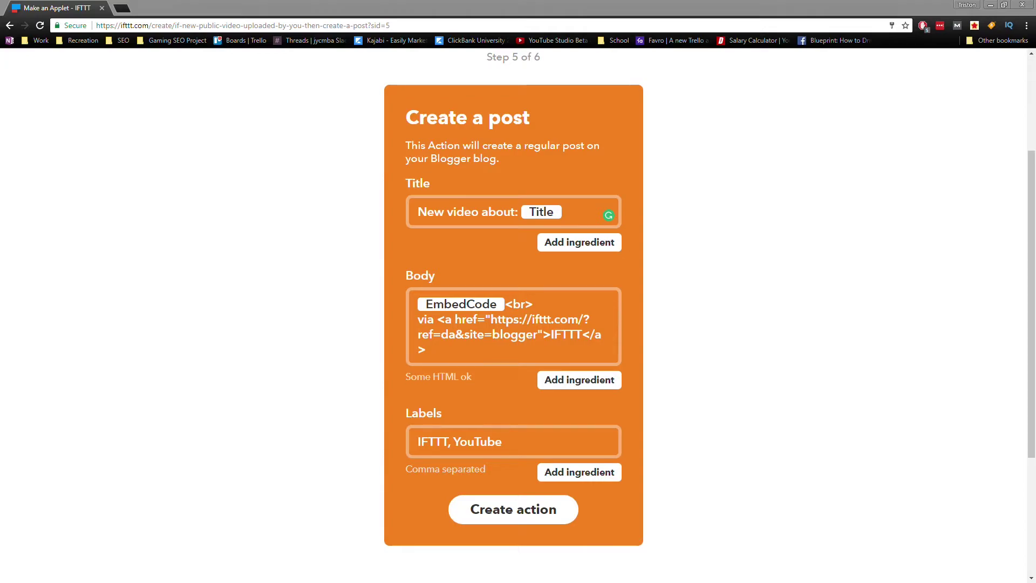
left_click(502, 335)
- Replace the default body with the video EmbedCode, Description, and a pasted Url-to-Title link line
key("ctrl+a")
key("BackSpace")
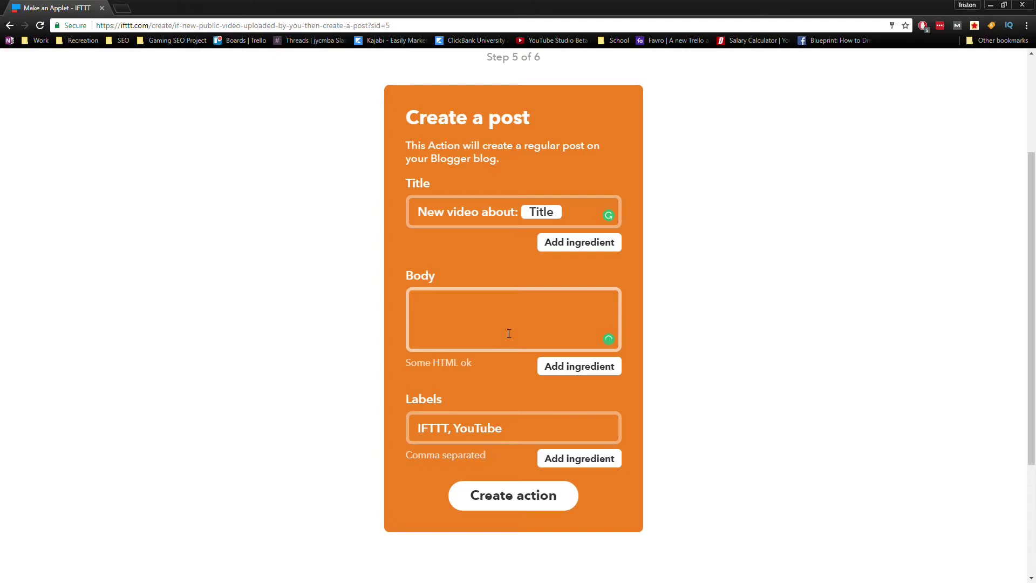
left_click(585, 369)
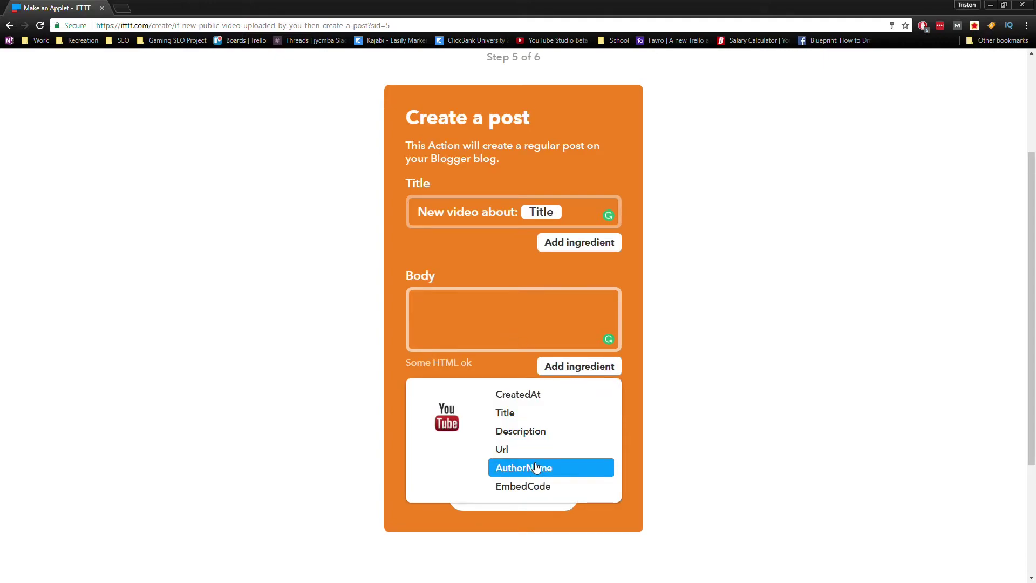
scroll(536, 467, "down", 1)
left_click(539, 435)
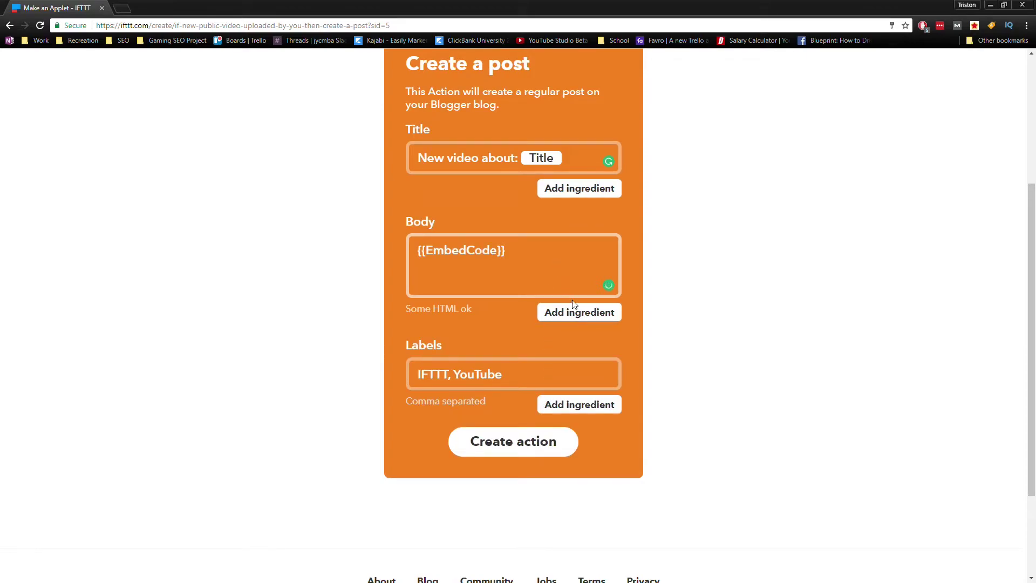
left_click(561, 313)
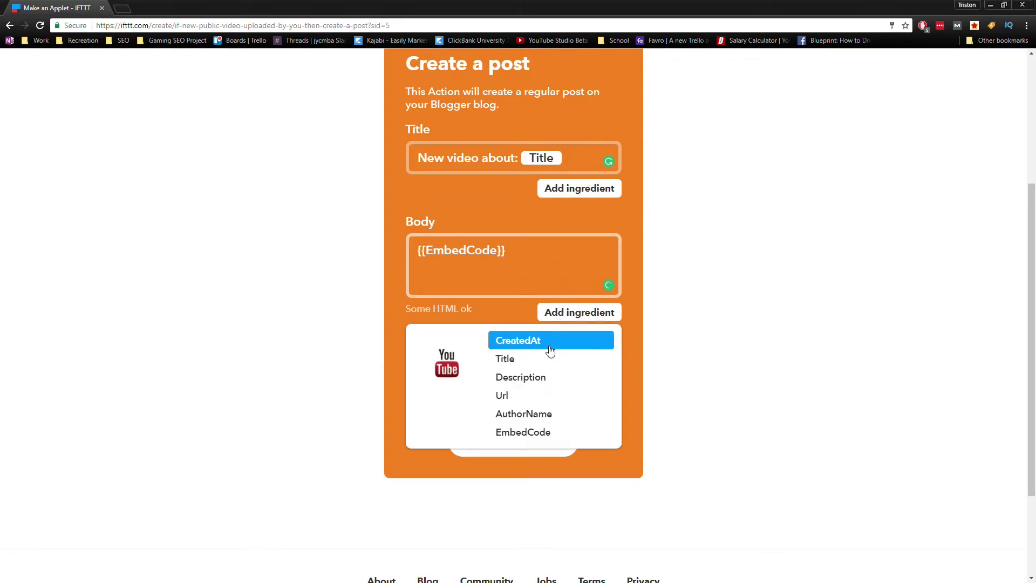
left_click(541, 378)
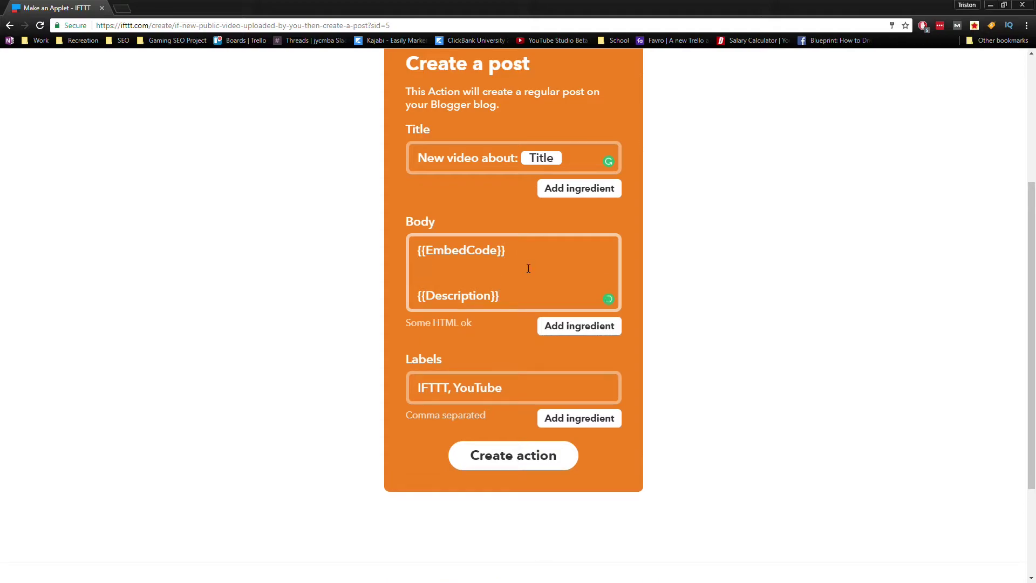
type("<a href=\"{{Url}}\"> {{Title}}</a>")
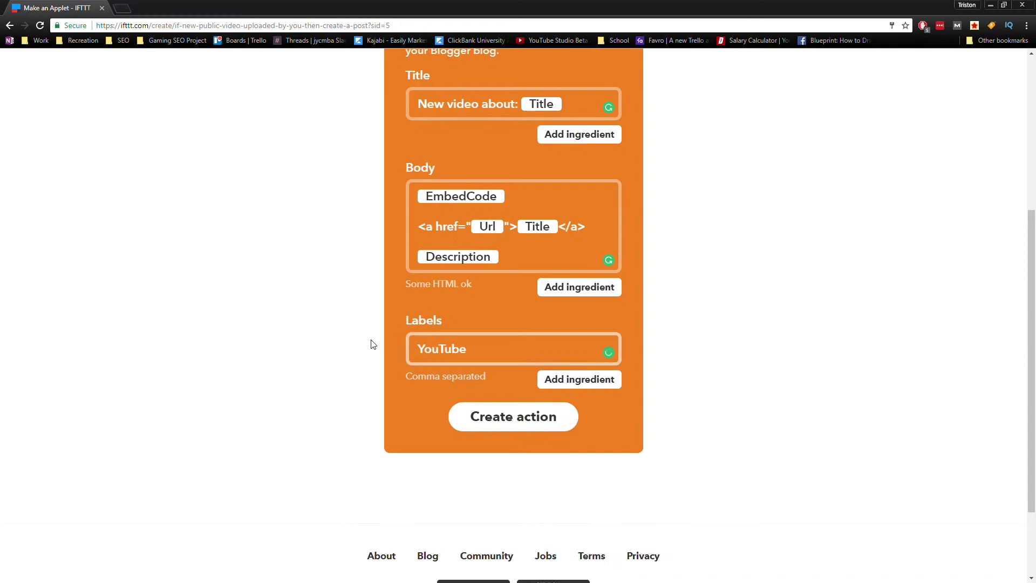
- Set the Blogger post labels to 'YouTube, SEO, Gaming'
type(", ")
type("SEO, Gaming")
- Save the Blogger post action and finish creating the applet
left_click(559, 416)
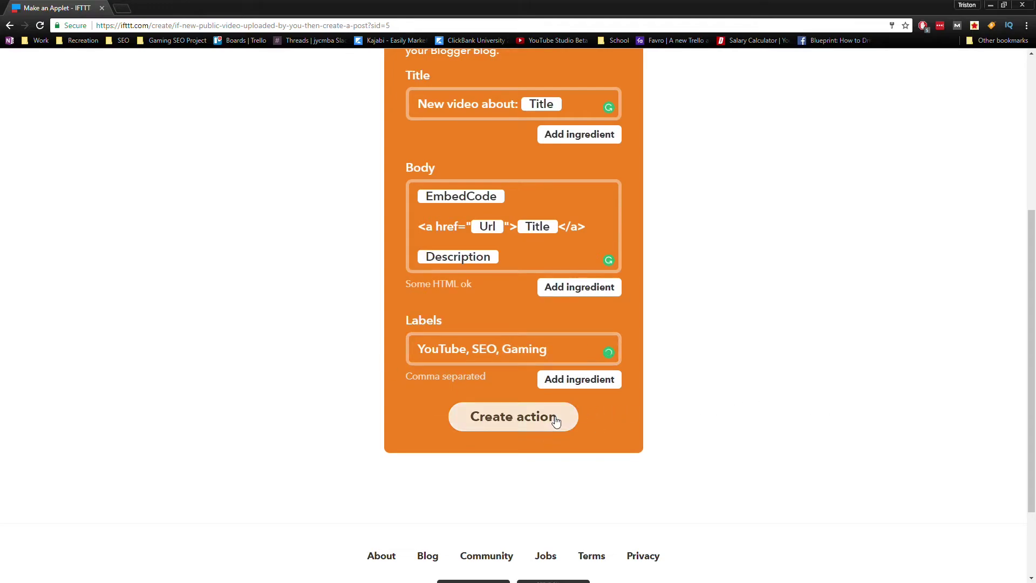
scroll(717, 384, "up", 3)
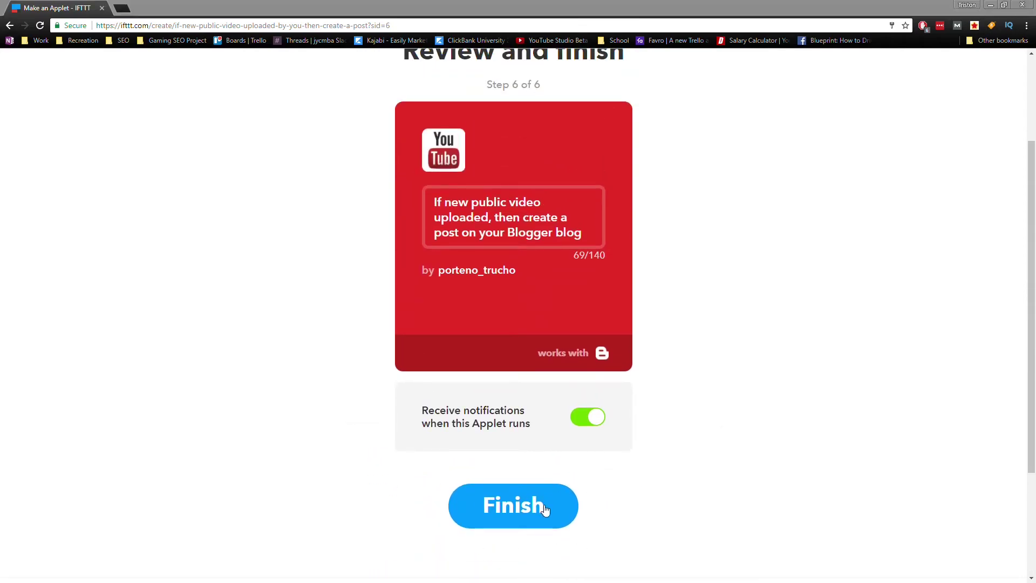
left_click(545, 511)
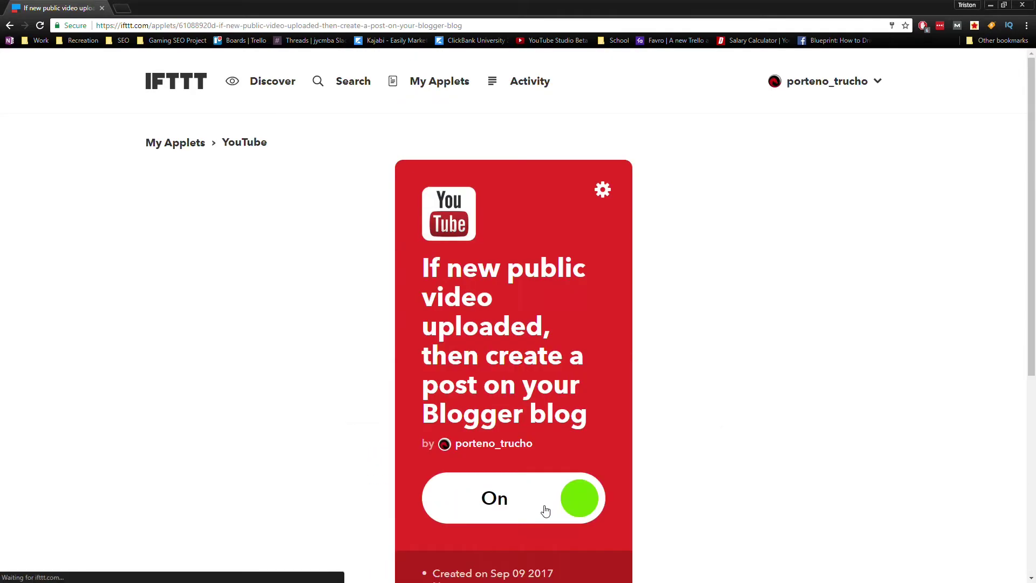
- Scroll the My Applets list to confirm the YouTube-to-Blogger and YouTube-to-Facebook applets are On
scroll(721, 459, "down", 2)
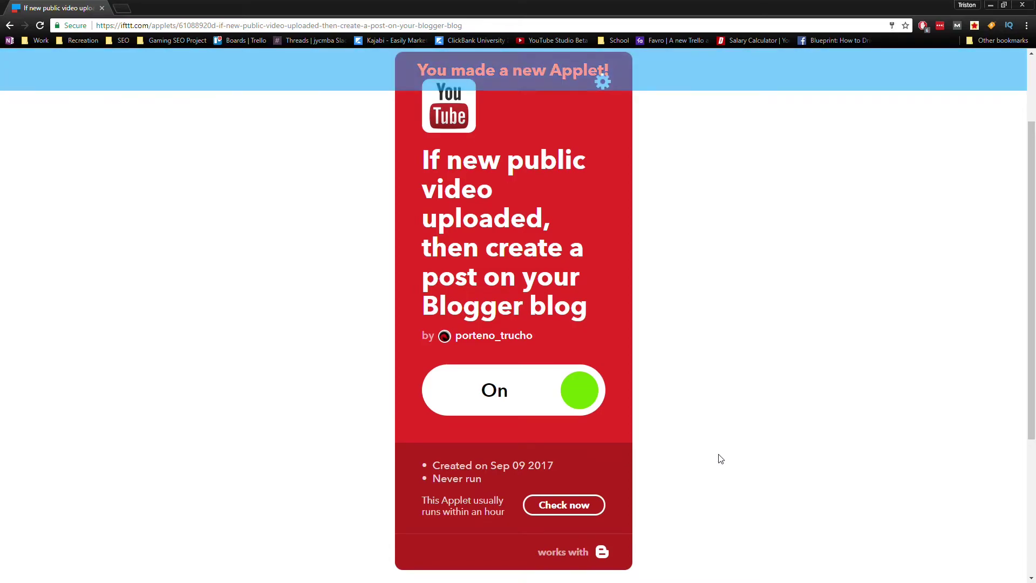
scroll(874, 320, "down", 4)
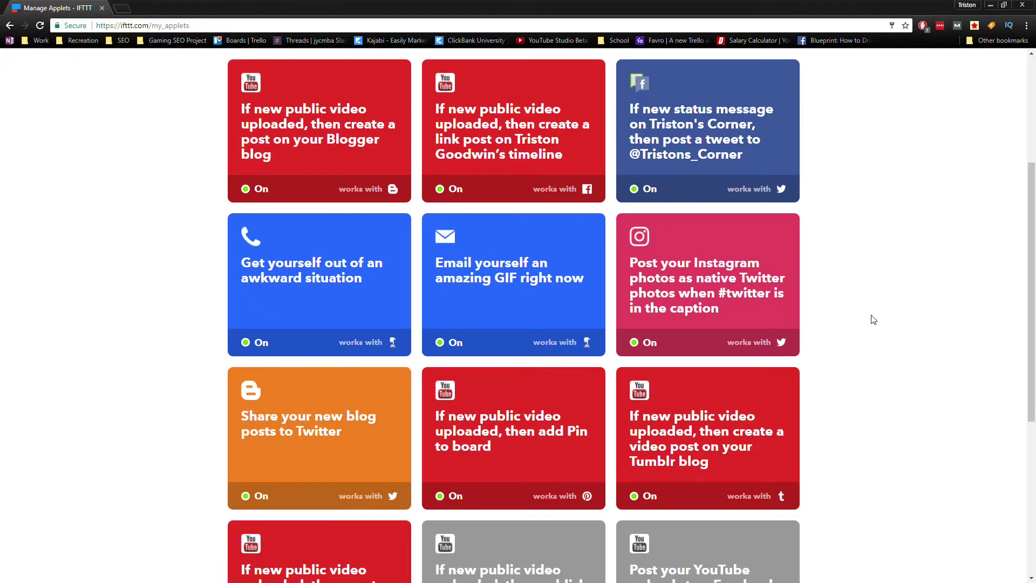
scroll(874, 319, "down", 1)
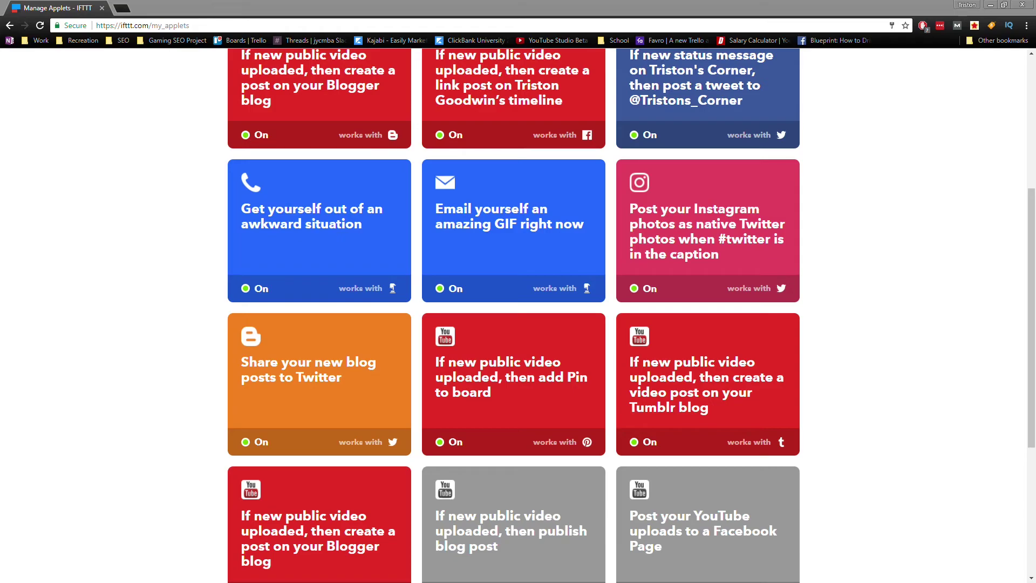
scroll(776, 343, "up", 3)
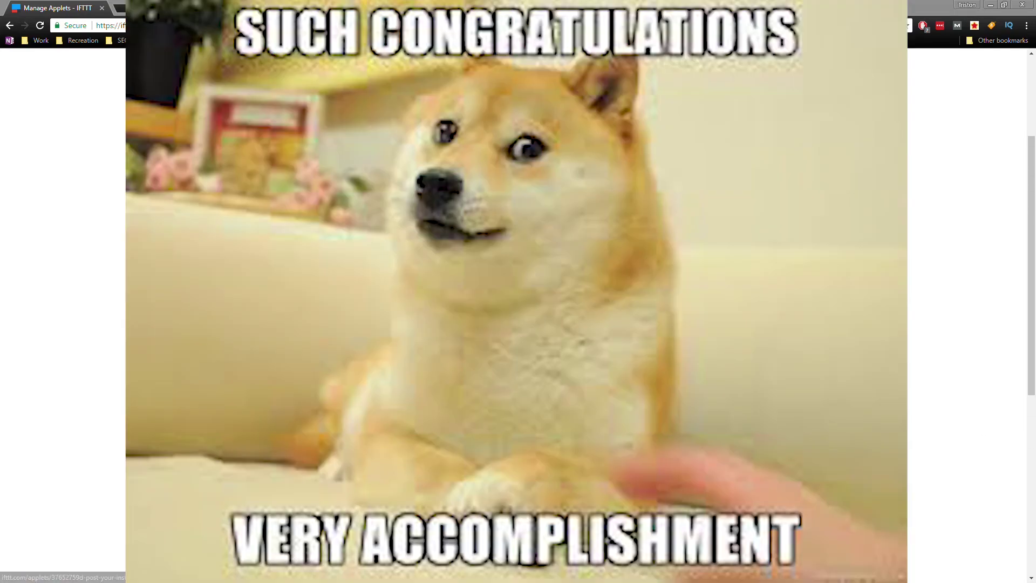